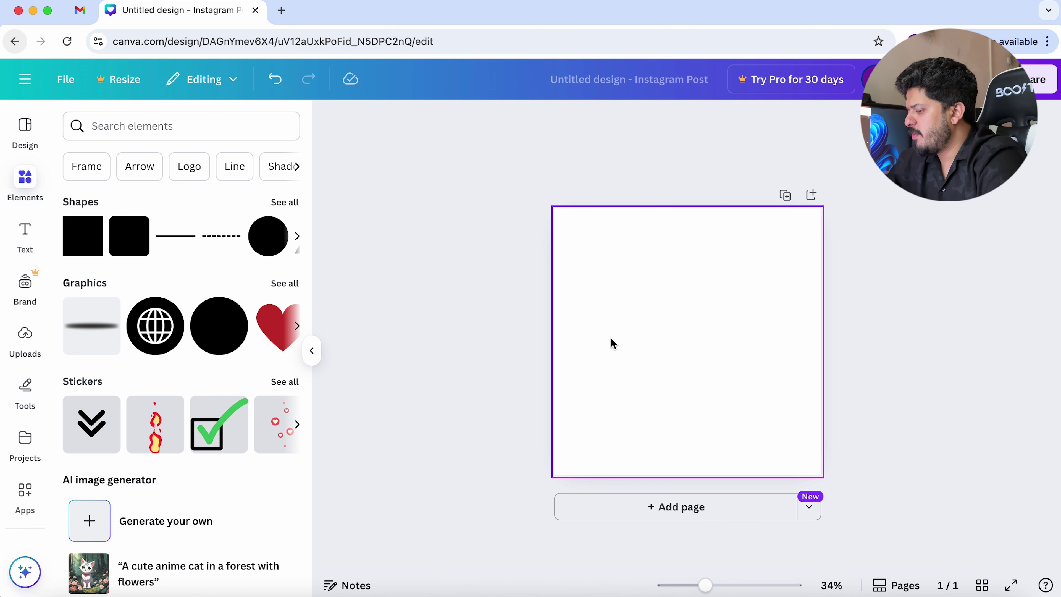
- Duplicate the blank page and delete the resulting copy
scroll(667, 395, "up", 3)
scroll(667, 396, "down", 4)
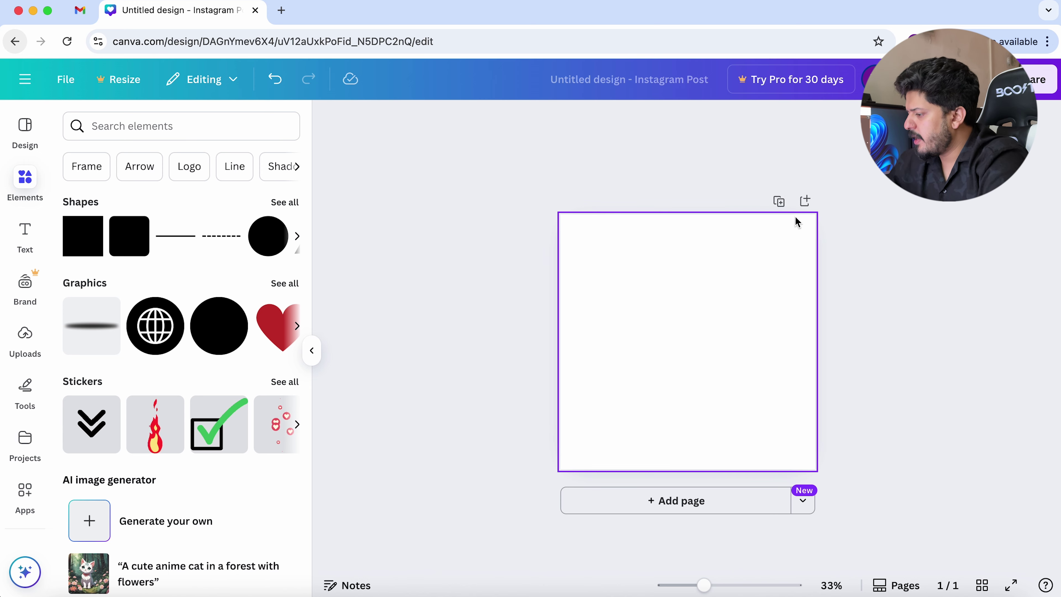
left_click(779, 201)
scroll(781, 204, "up", 3)
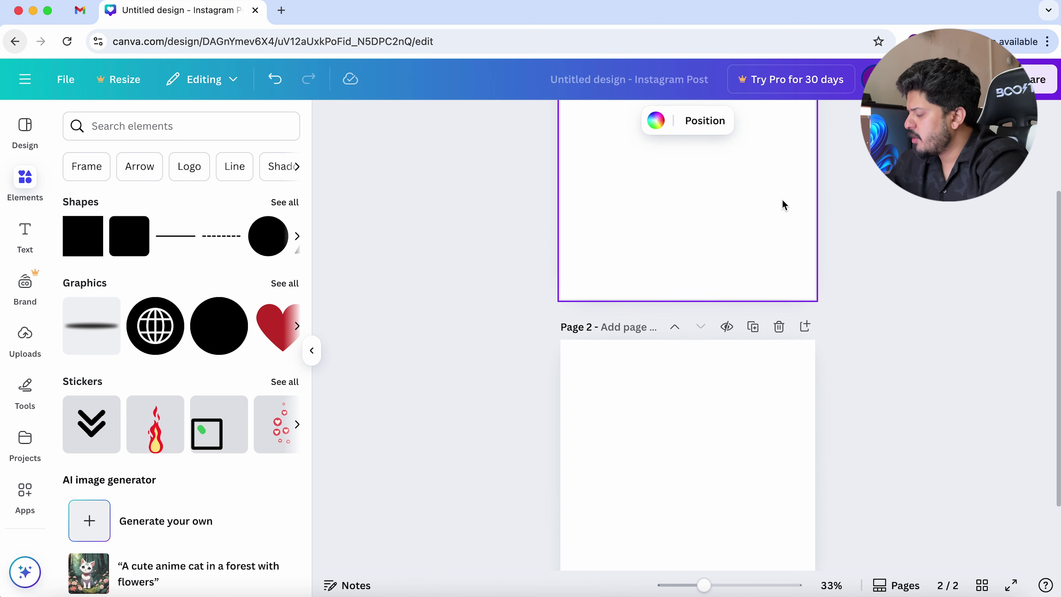
left_click(777, 339)
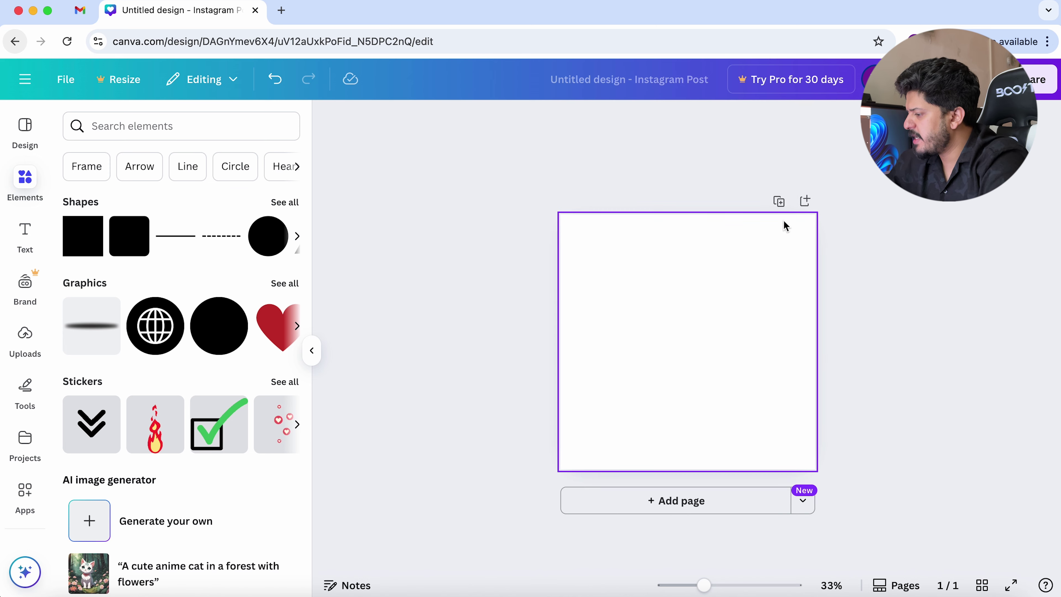
- Duplicate the blank page again, compare it with page 1, and delete page 2
left_click(779, 201)
scroll(854, 313, "up", 5)
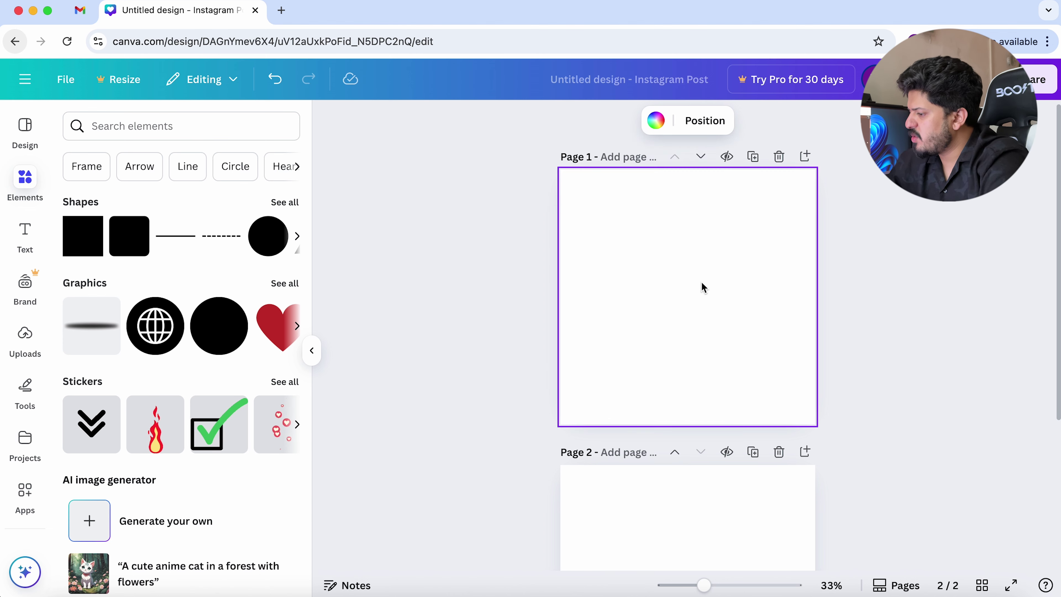
scroll(702, 288, "down", 1)
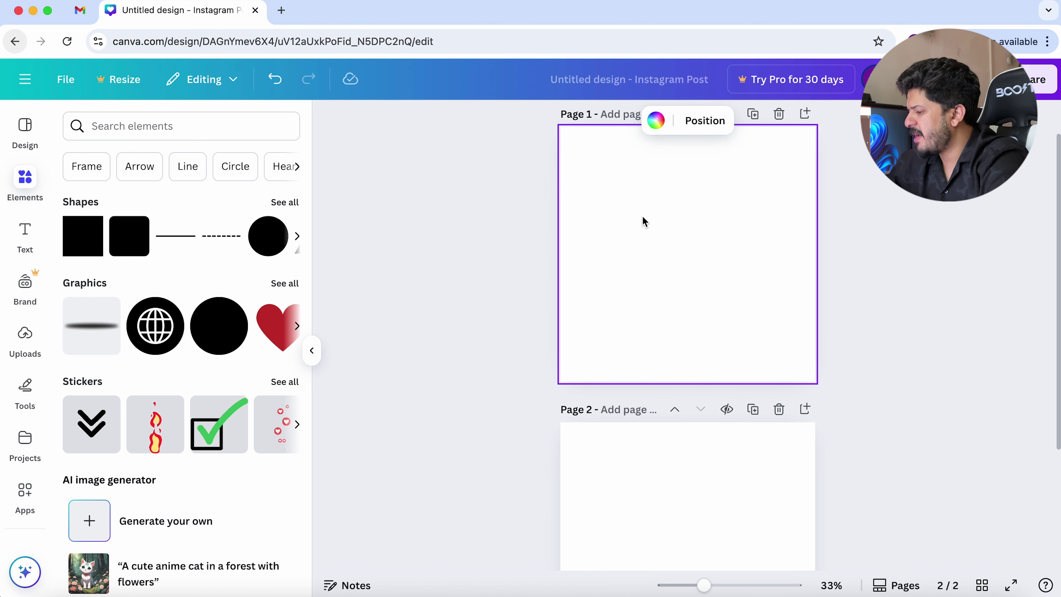
scroll(643, 222, "down", 4)
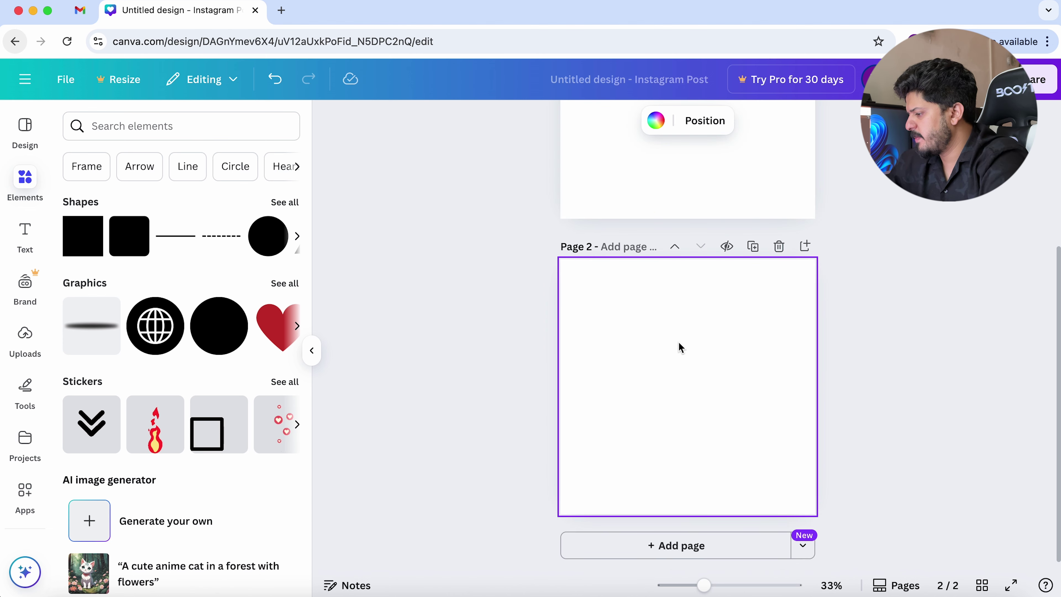
left_click(779, 247)
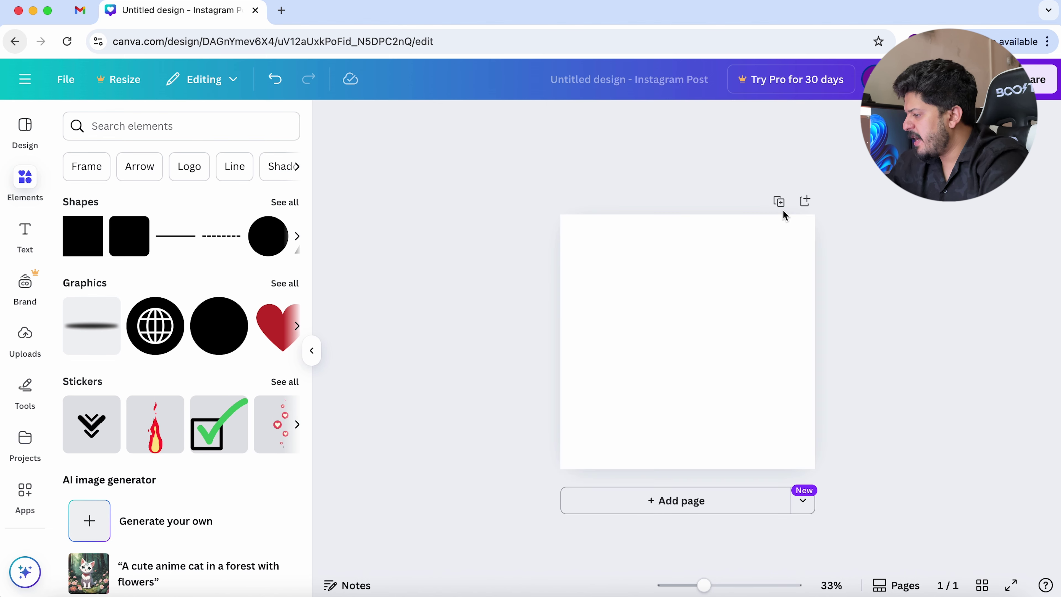
- Add a new blank page after page 1, compare the two pages, and delete page 2
left_click(801, 207)
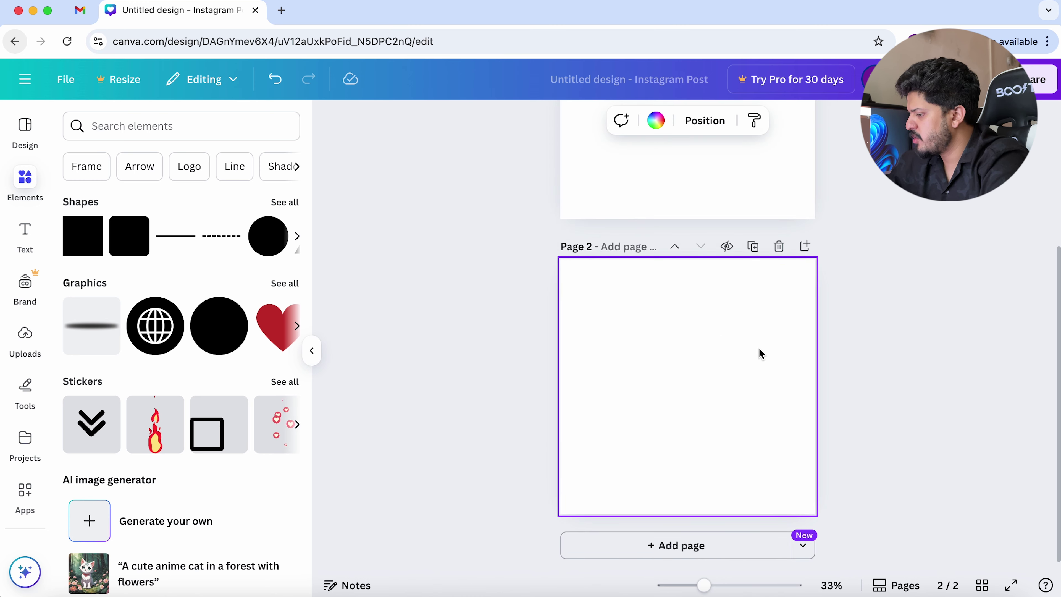
scroll(758, 353, "up", 5)
scroll(759, 353, "down", 5)
scroll(758, 353, "up", 3)
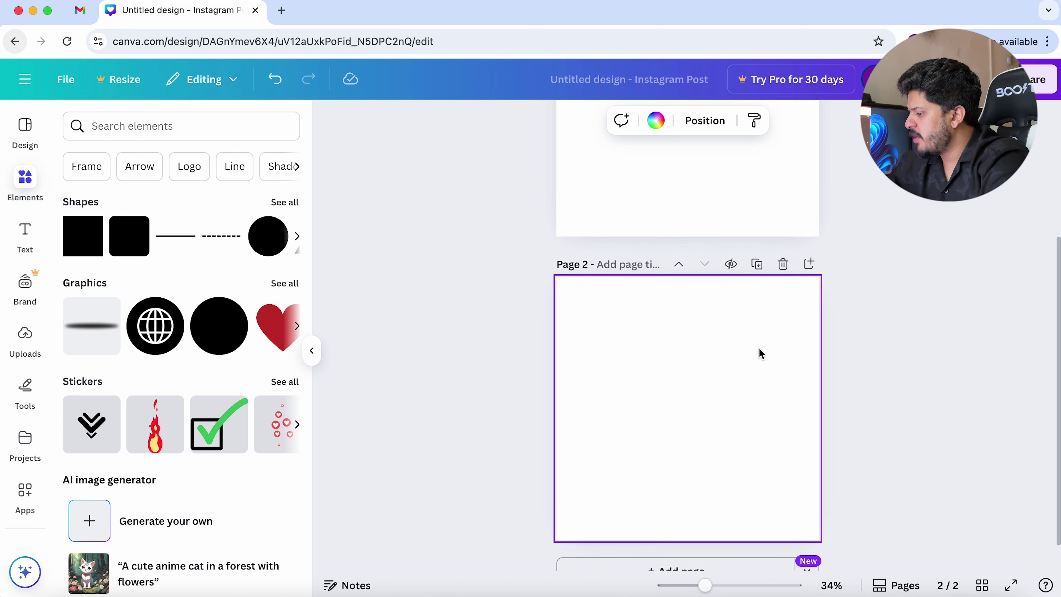
scroll(758, 355, "down", 3)
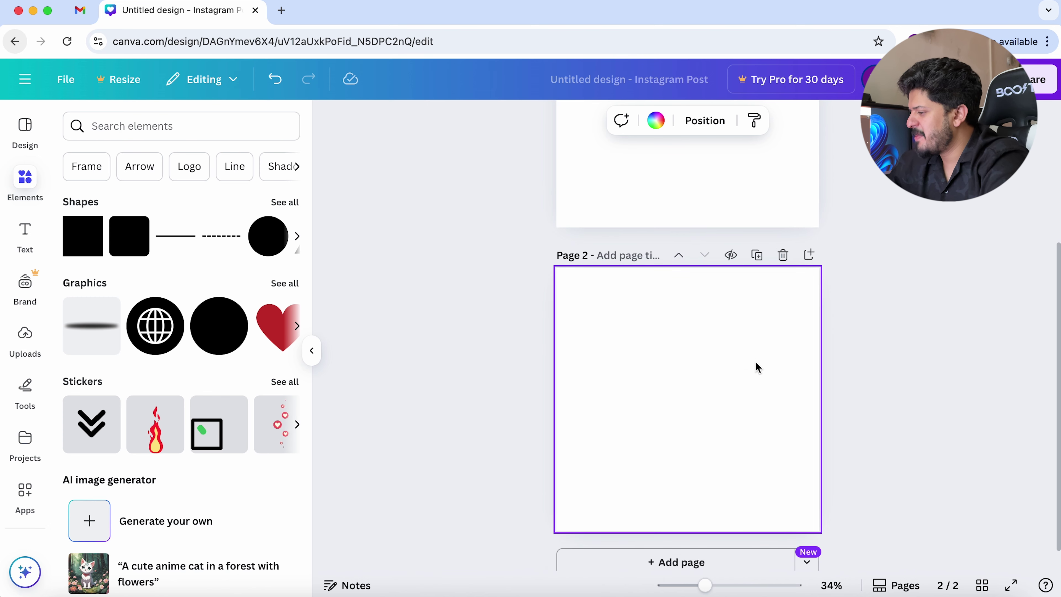
scroll(717, 421, "up", 1)
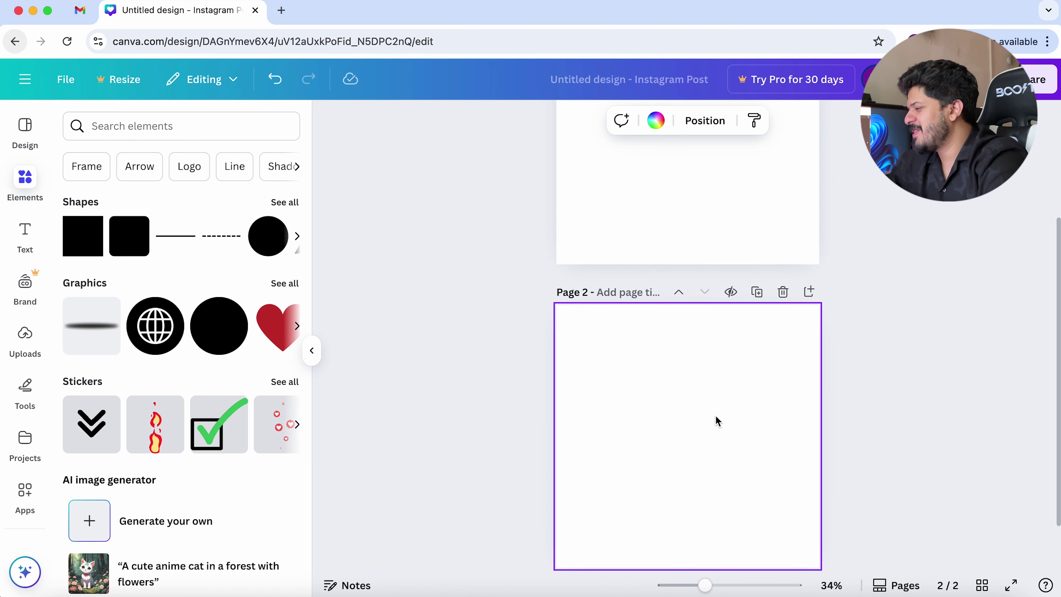
scroll(717, 421, "up", 4)
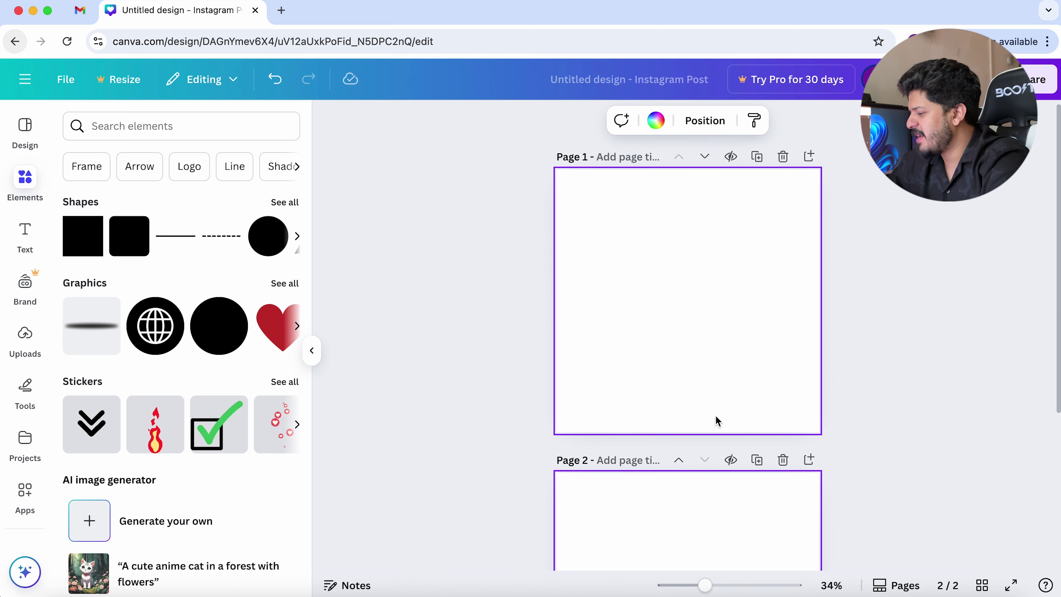
left_click(792, 460)
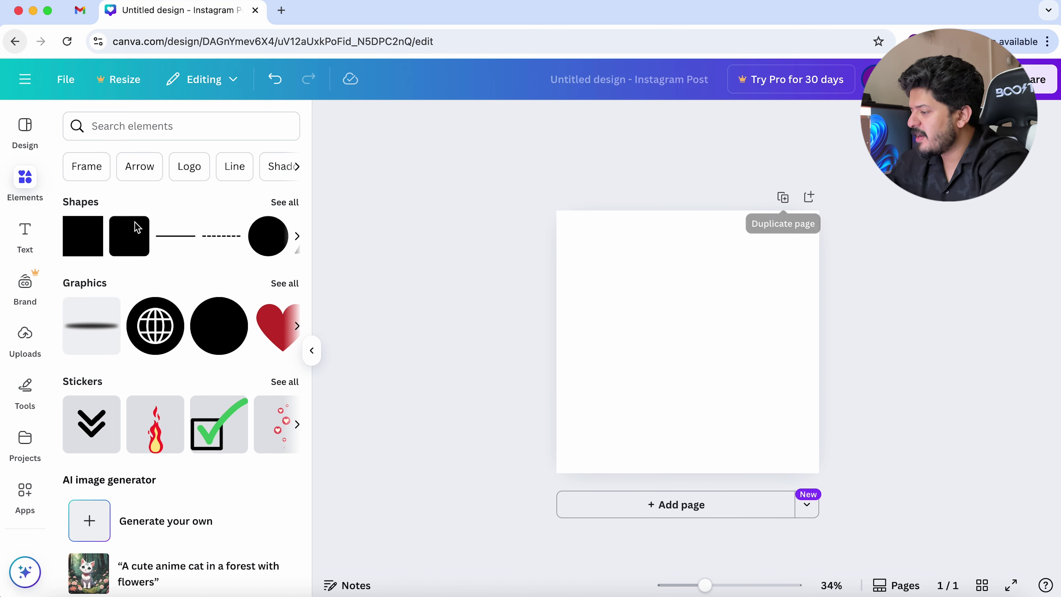
- Add two rounded squares to the page, placing one toward the page's upper right and the other toward its lower left
left_click(130, 232)
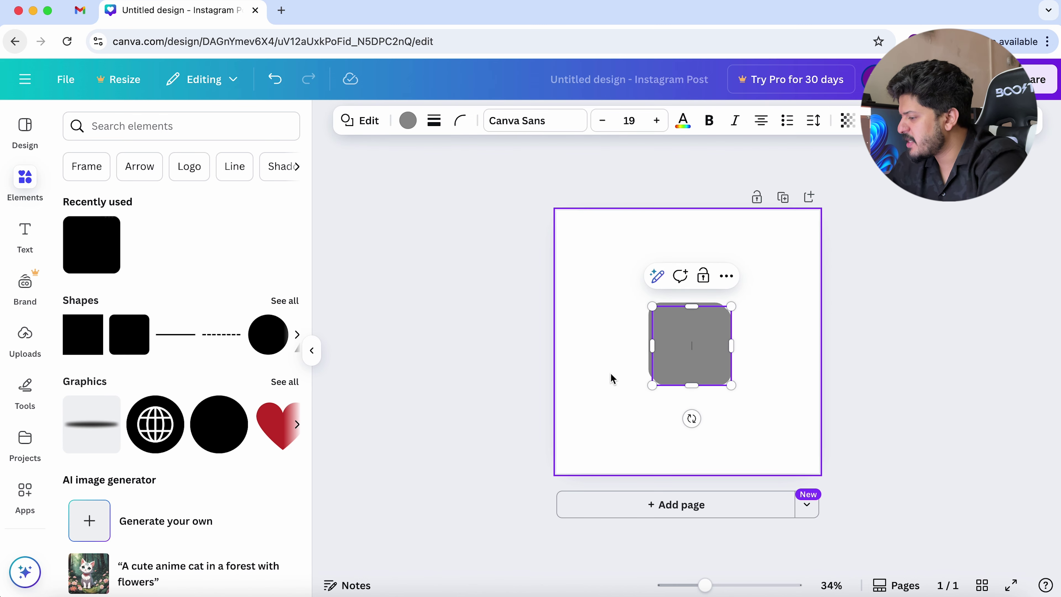
left_click_drag(715, 355, 753, 301)
left_click_drag(664, 348, 625, 378)
- Duplicate the page containing the two rounded squares, compare both pages, and delete the copy
left_click(782, 197)
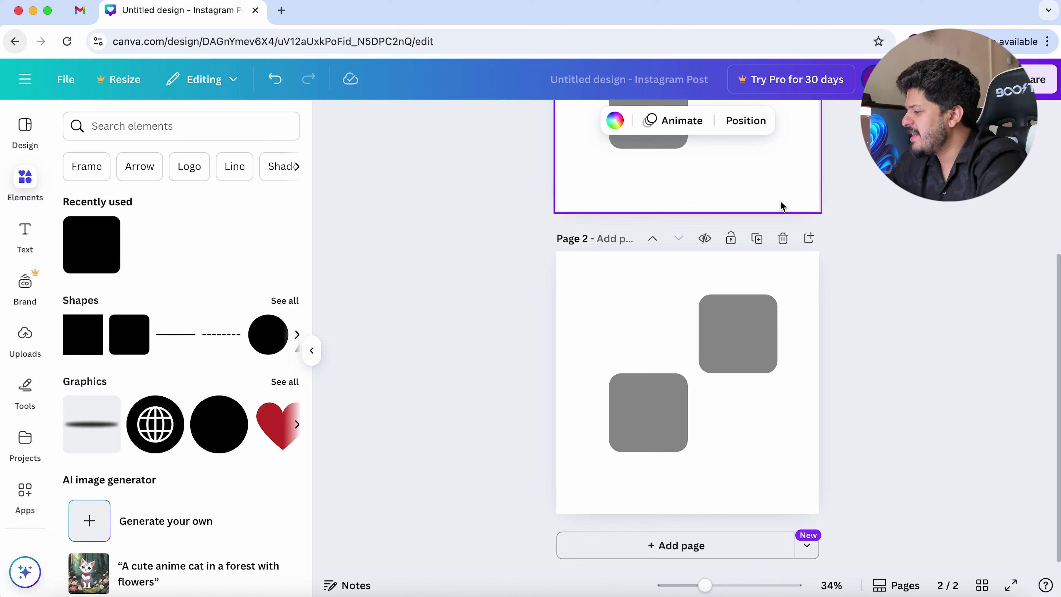
scroll(788, 422, "up", 5)
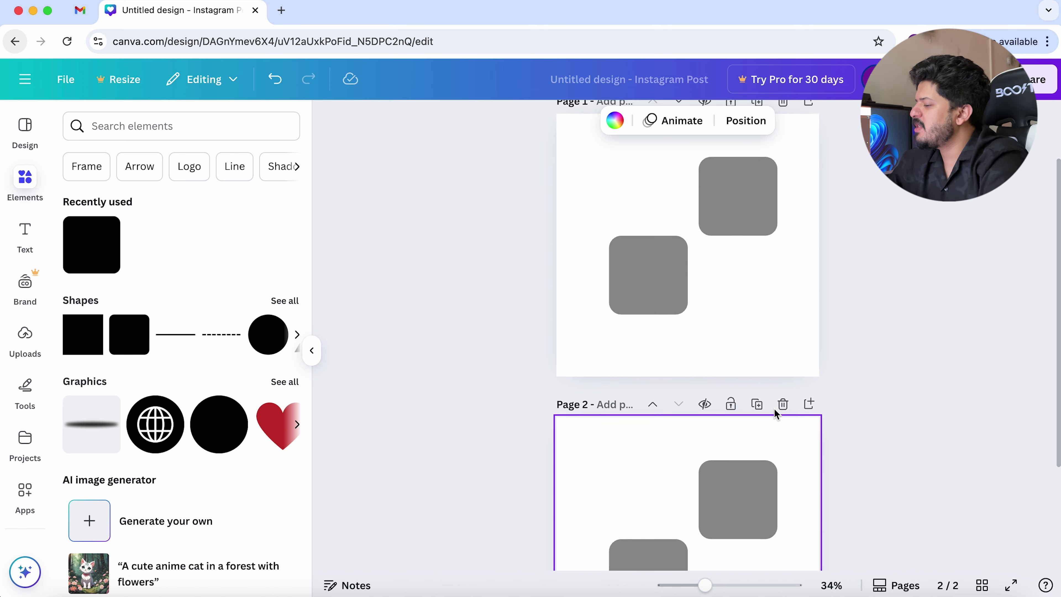
scroll(725, 295, "down", 5)
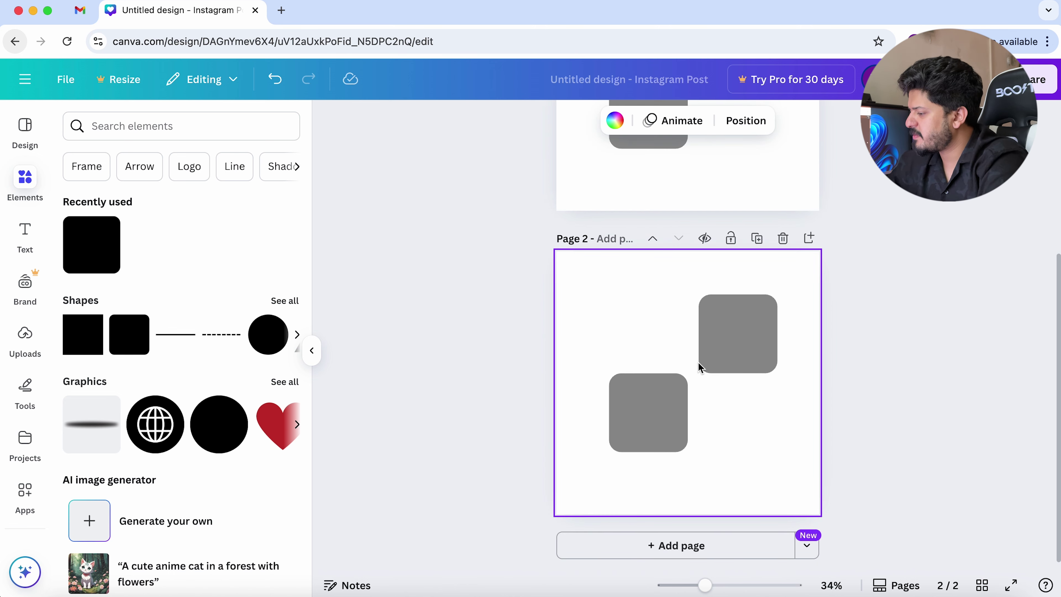
left_click(782, 238)
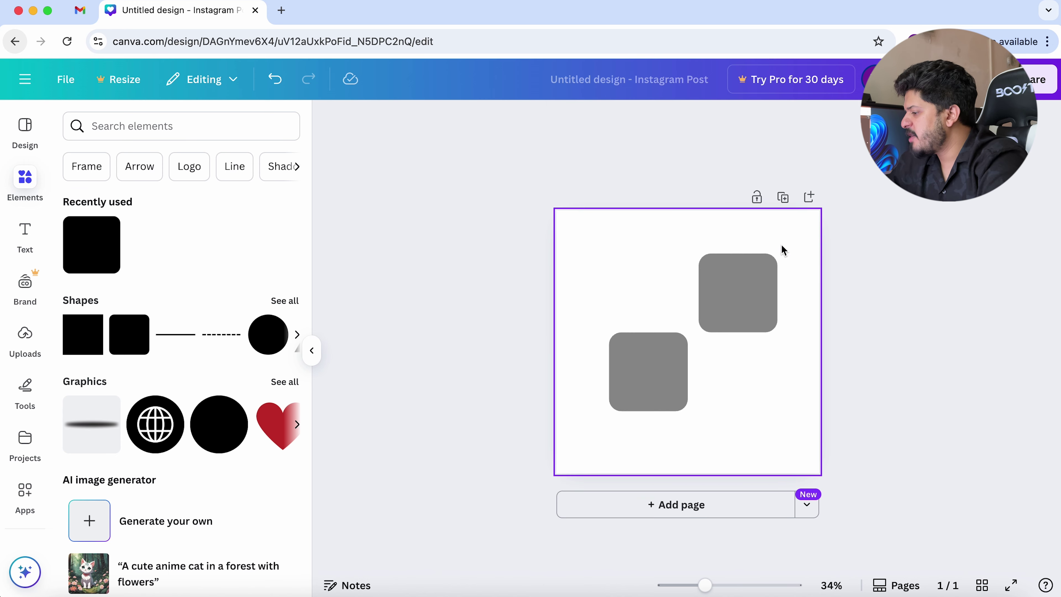
- Add an empty page after the page with the rounded squares, and delete that empty page
left_click(809, 197)
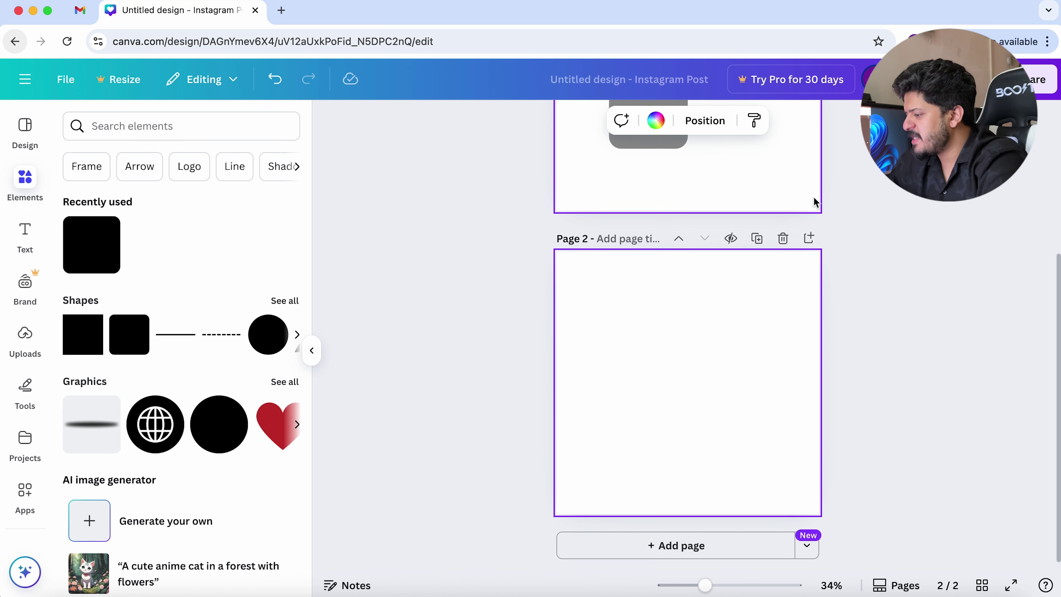
left_click(782, 238)
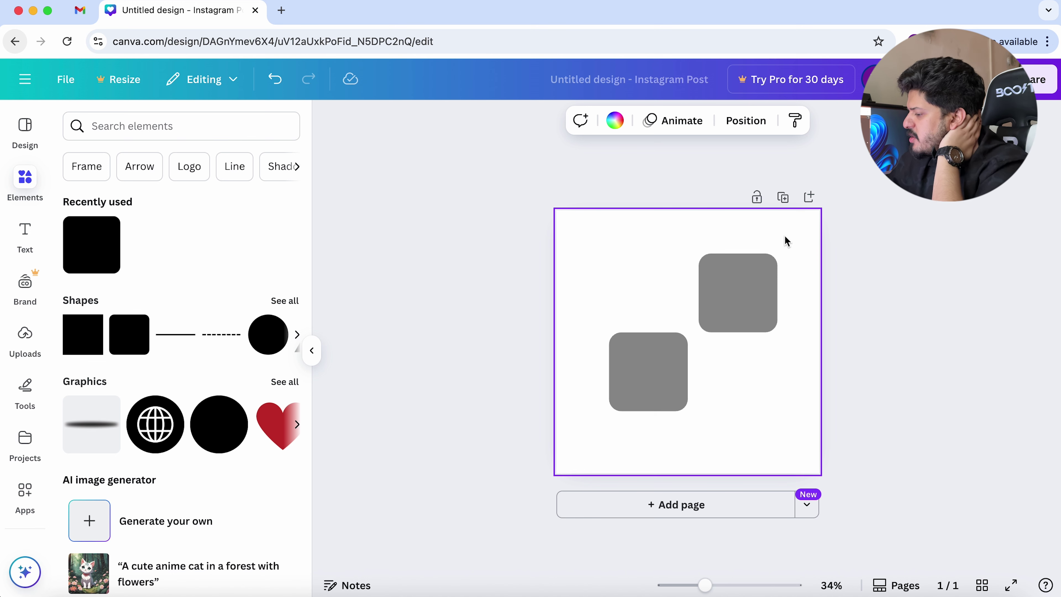
- Delete both rounded squares from the page
left_click(741, 279)
key("Delete")
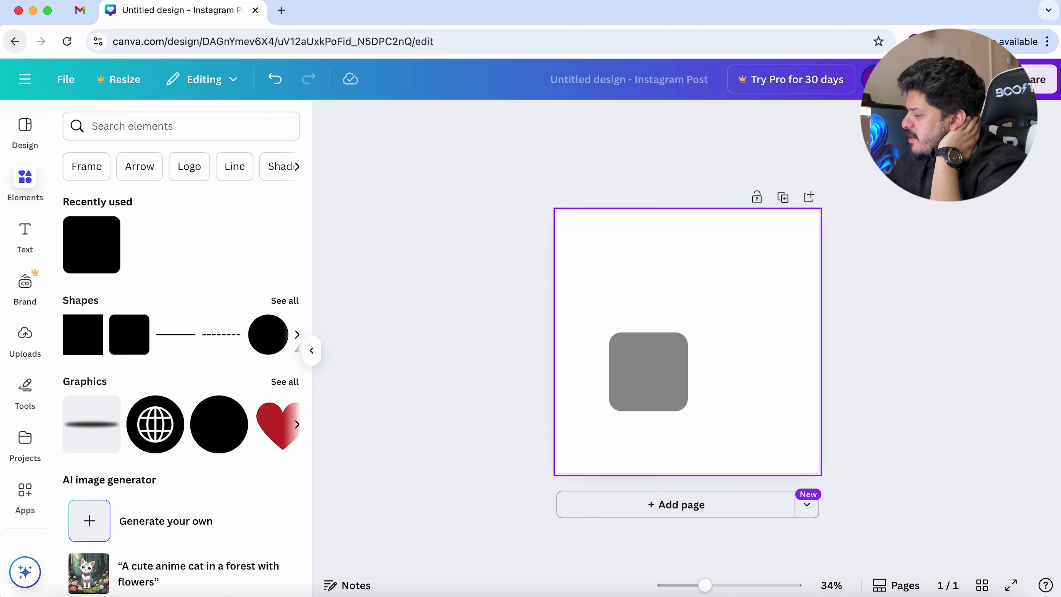
left_click(672, 347)
key("Delete")
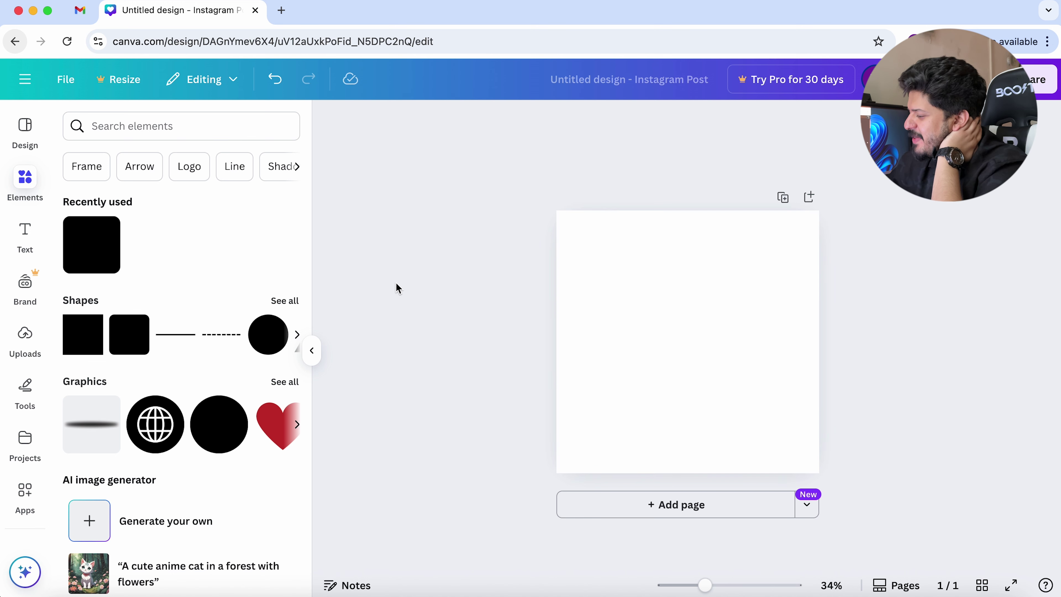
- Add a recently used rounded square at the page's centre and lock the page
left_click(93, 245)
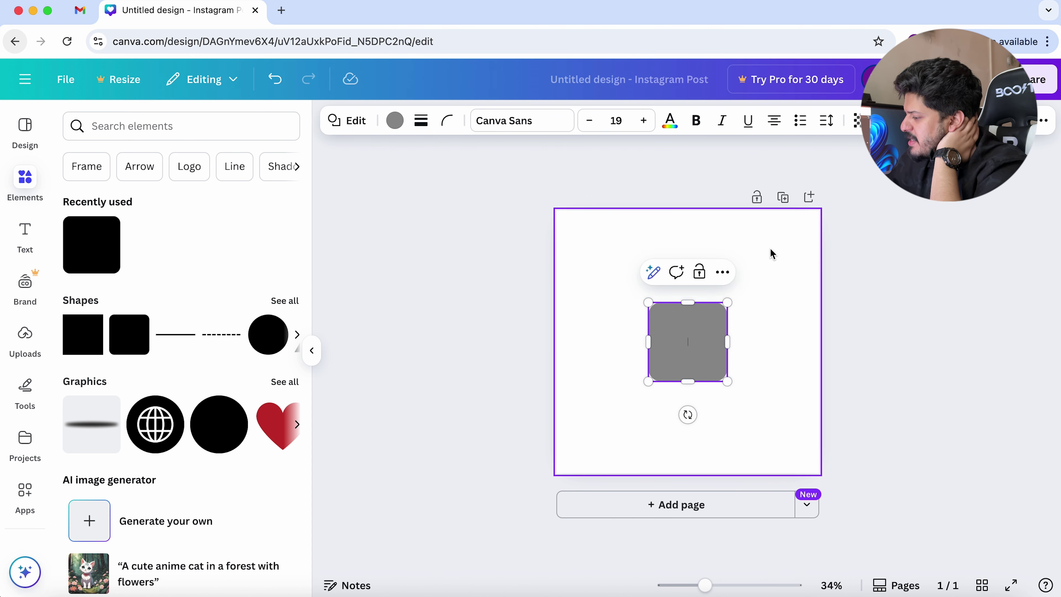
left_click(756, 197)
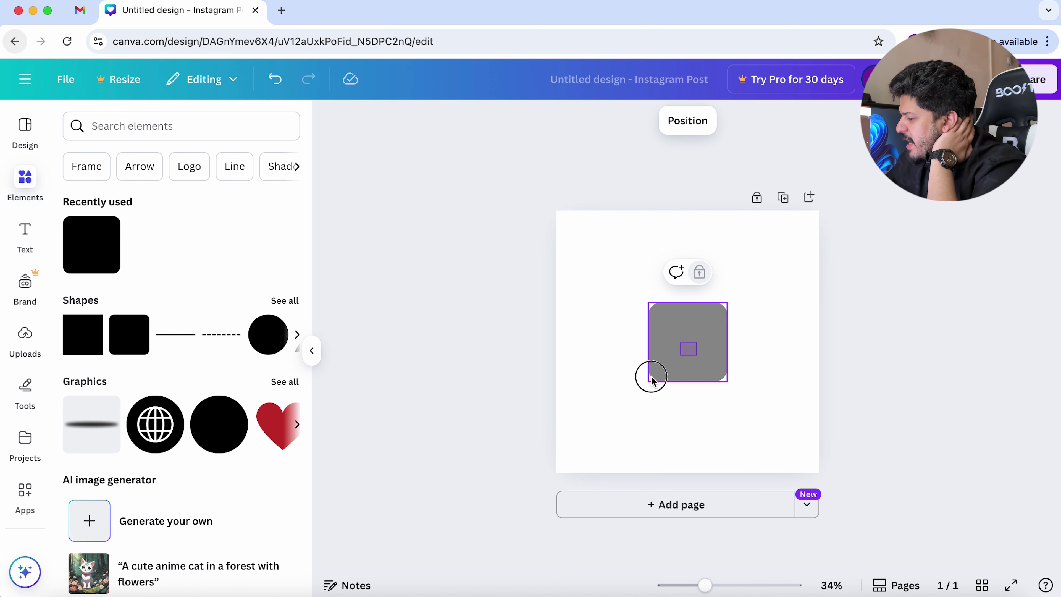
left_click(423, 395)
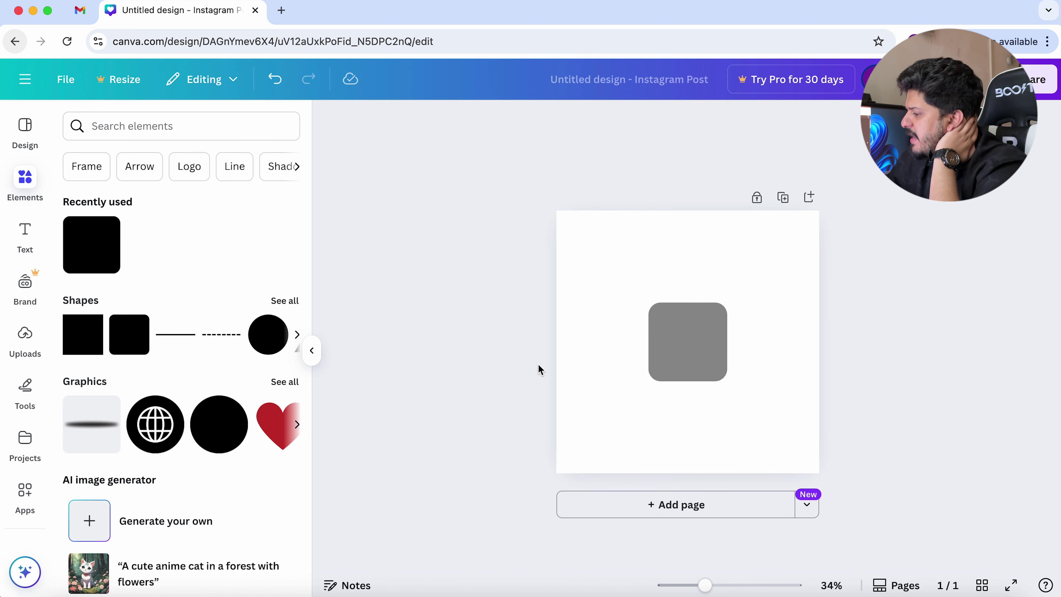
- Try to move the rounded square on the locked page away from the centre
left_click(653, 326)
left_click_drag(703, 318, 493, 484)
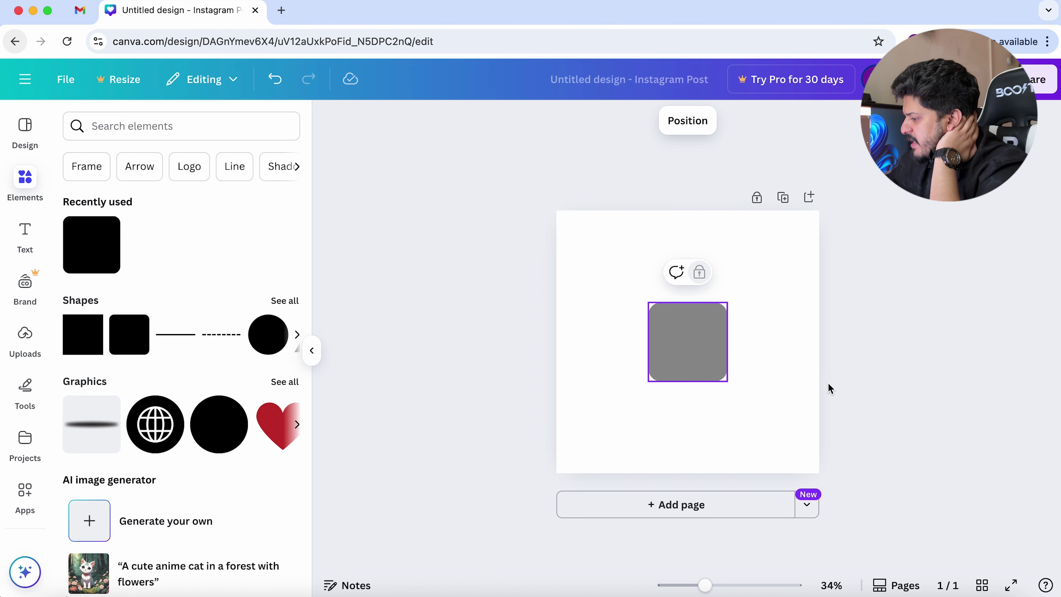
left_click(912, 341)
- Unlock the page and delete the rounded square from it
left_click(757, 198)
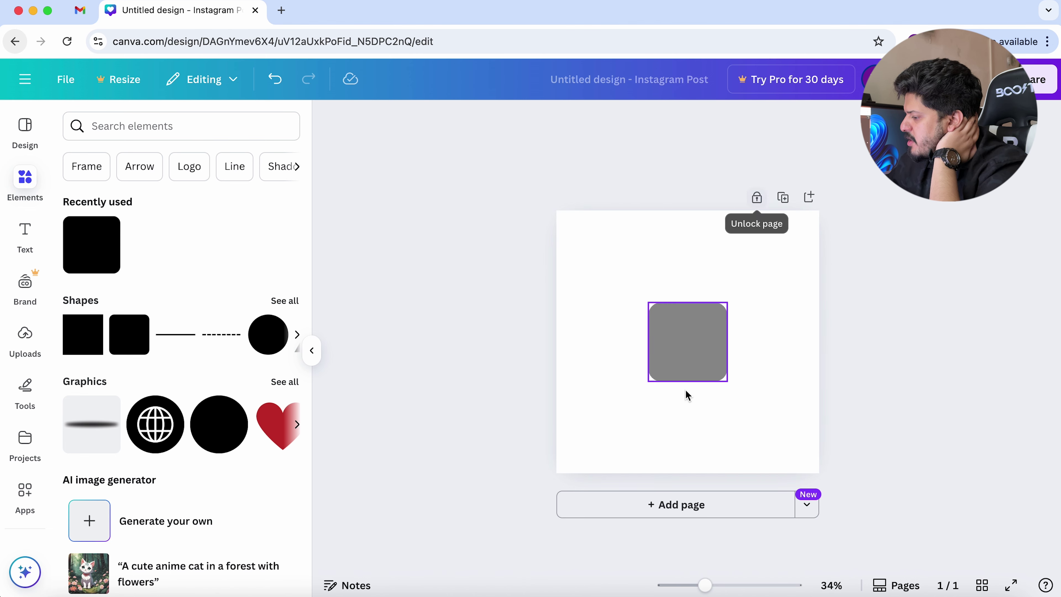
left_click(756, 198)
left_click(703, 334)
key("Delete")
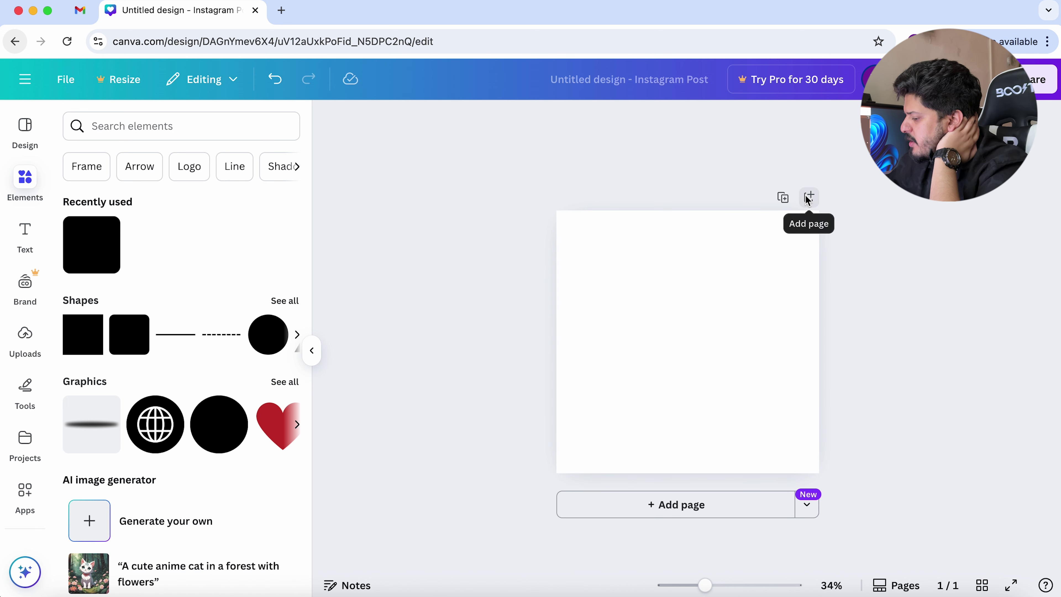
- Add a second blank page below the first one and delete it
left_click(674, 501)
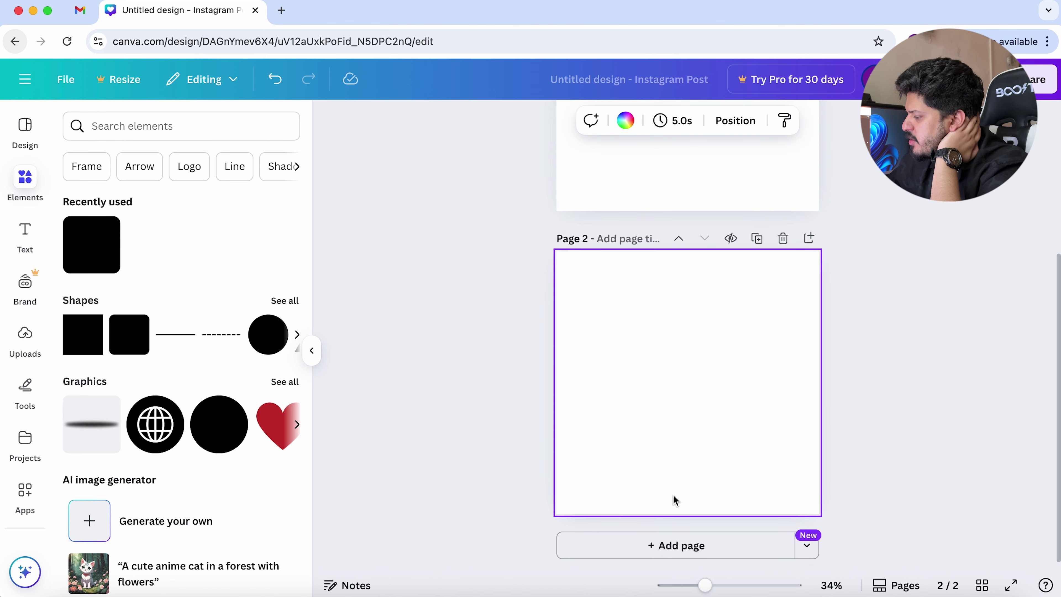
scroll(724, 537, "up", 5)
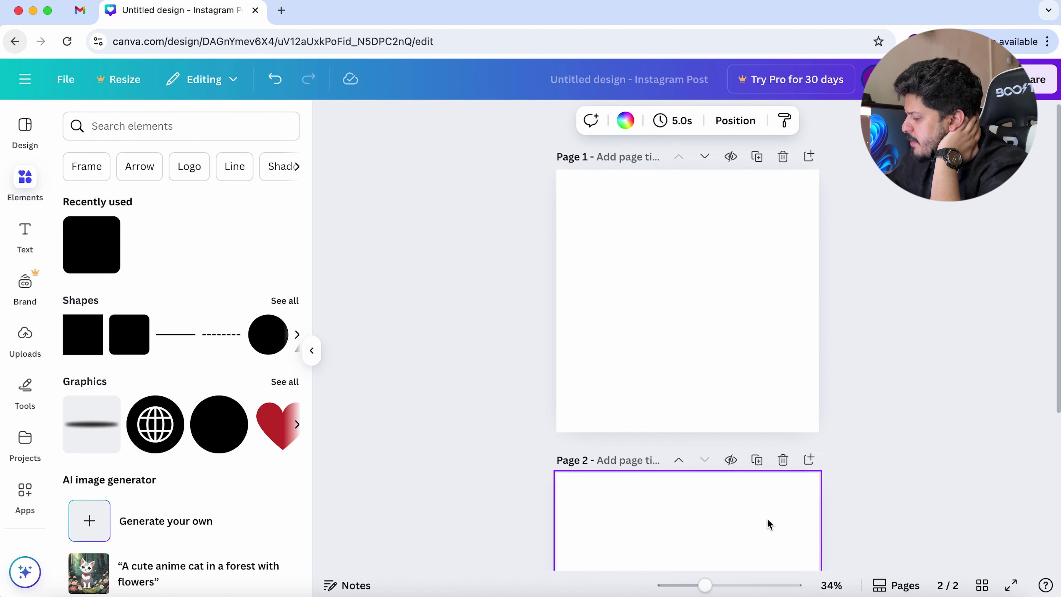
left_click(782, 460)
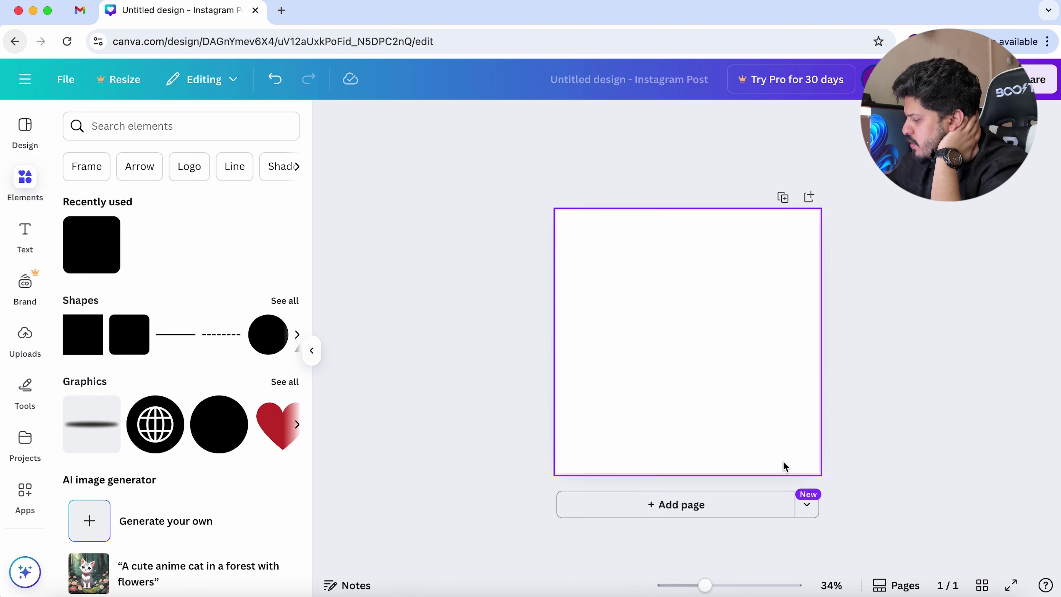
- Add a blank second page below page 1
left_click(693, 506)
scroll(857, 405, "up", 5)
scroll(856, 405, "down", 2)
scroll(856, 406, "up", 2)
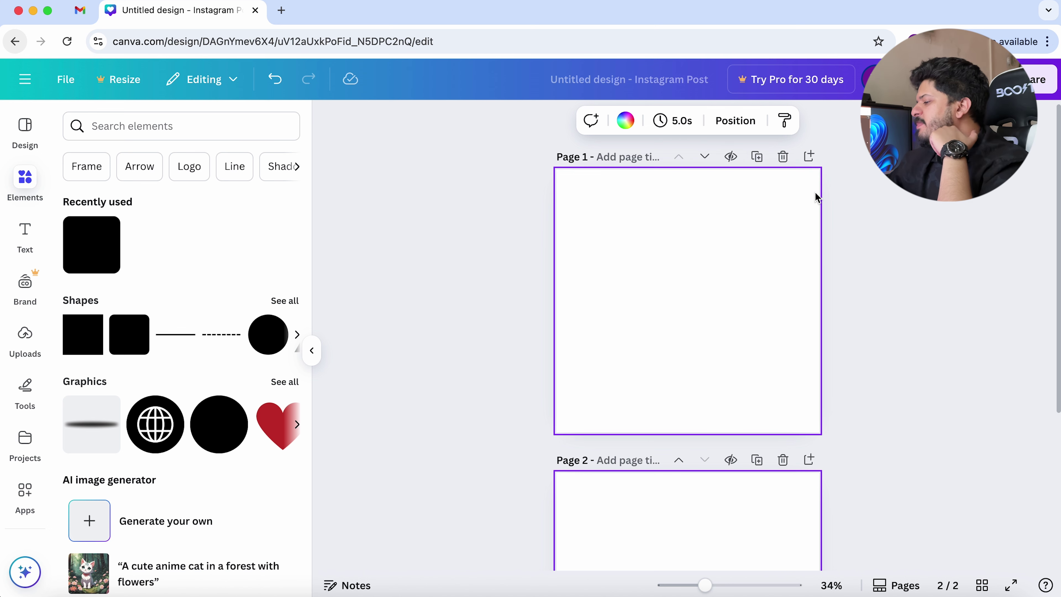
- Toggle page 1 between hidden and visible, leaving it unhidden
left_click(731, 157)
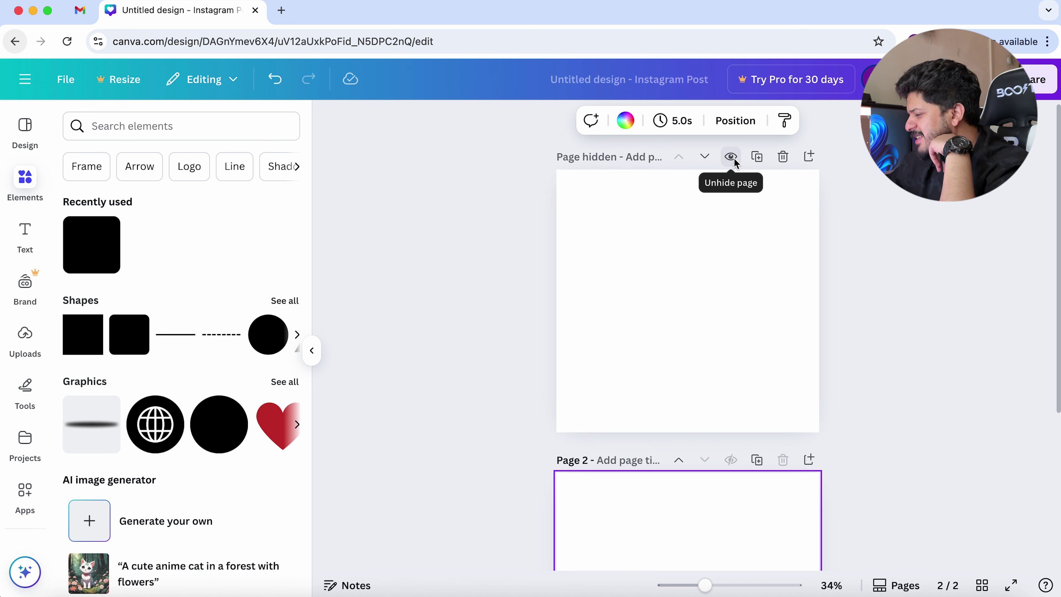
left_click(735, 160)
left_click(734, 160)
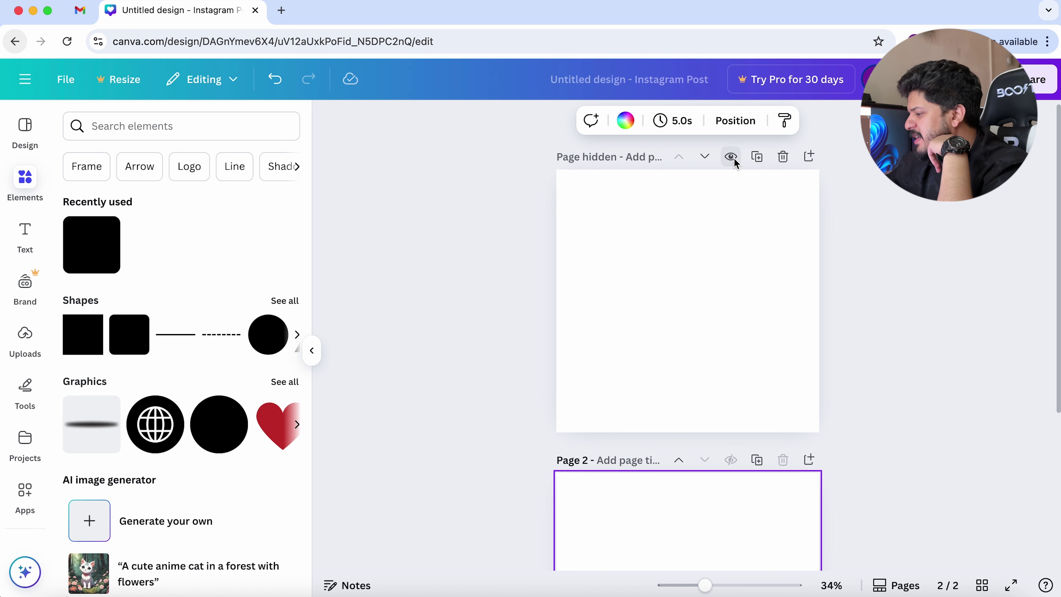
left_click(734, 161)
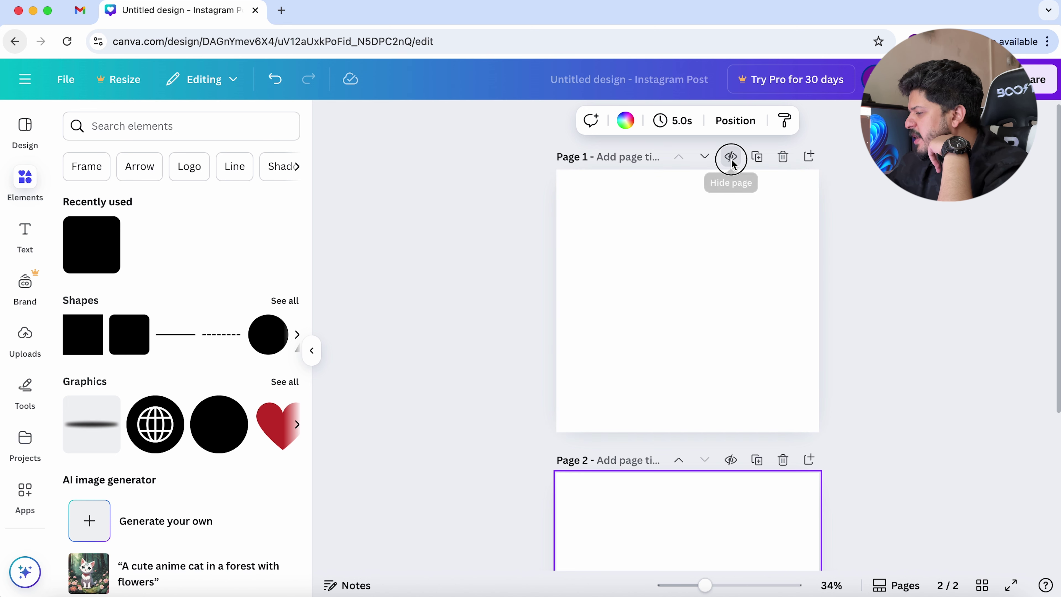
- Hide page 1 once more and unhide it again
left_click(731, 159)
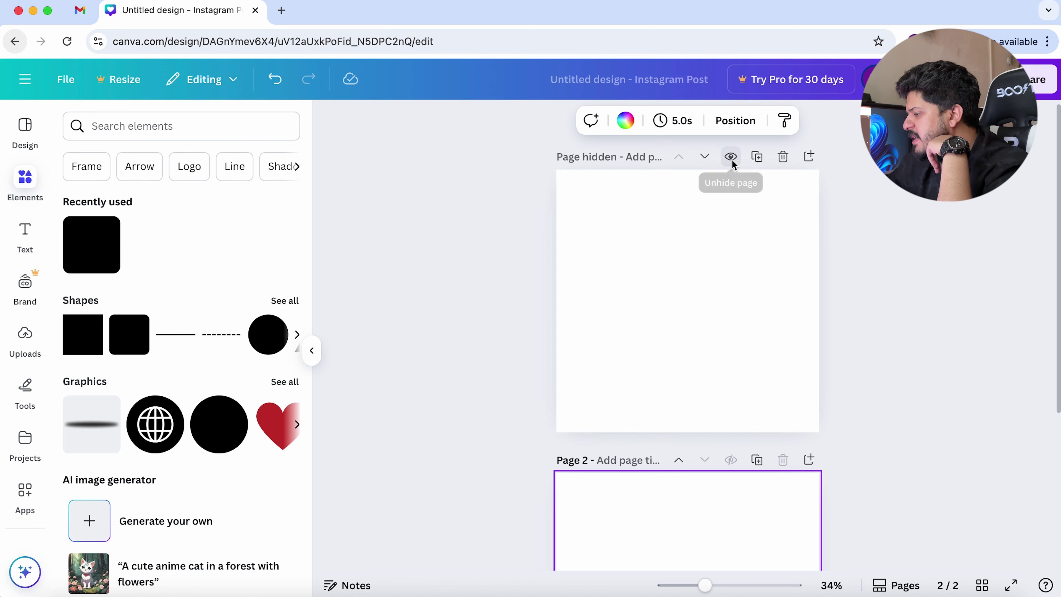
left_click(732, 160)
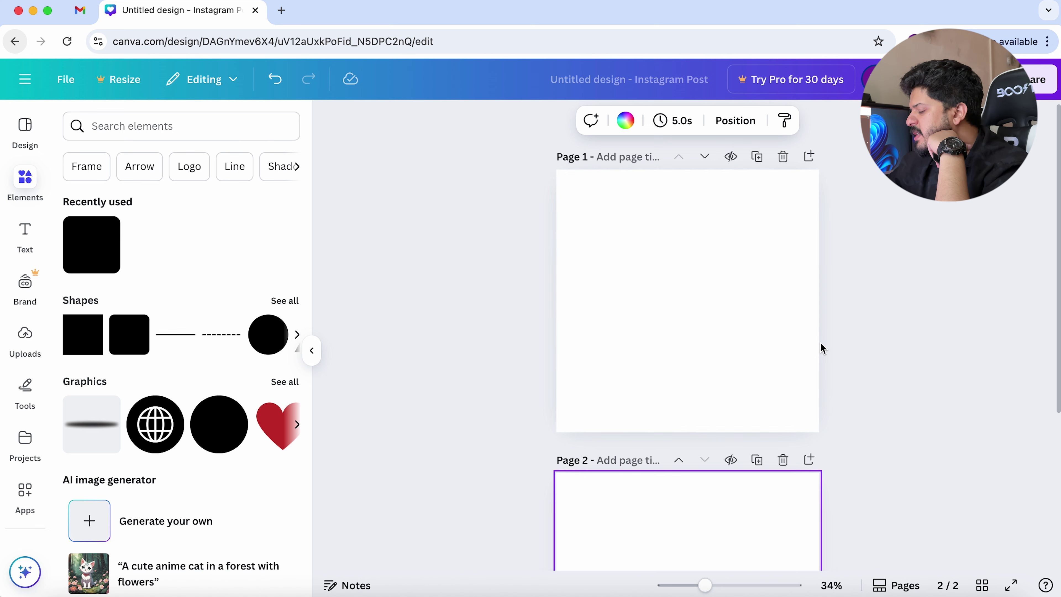
- Add a circle from the basic shapes to the centre of page 1
scroll(893, 386, "down", 5)
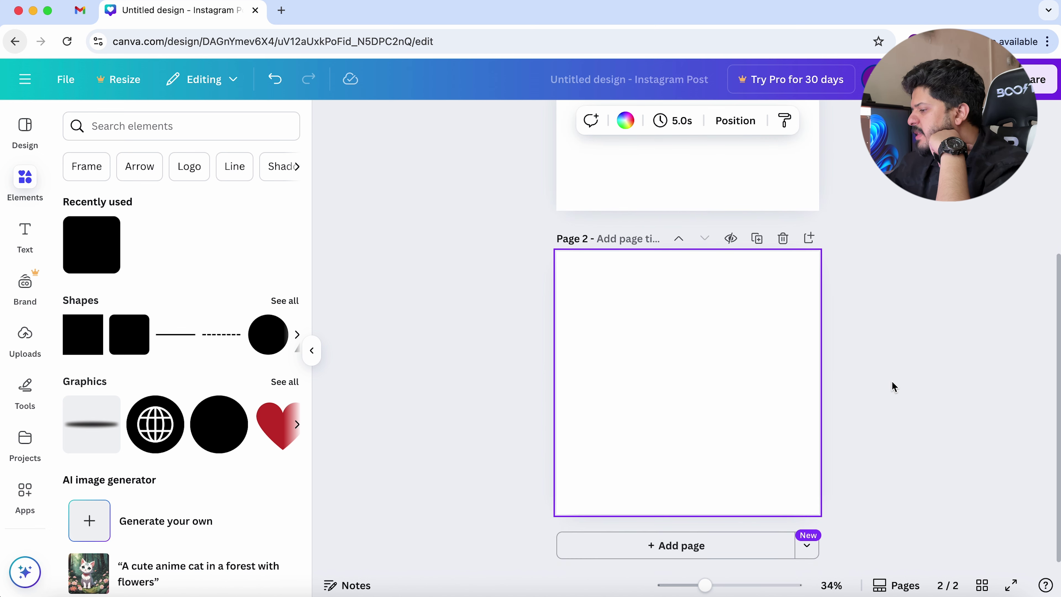
scroll(892, 387, "up", 5)
scroll(781, 367, "down", 1)
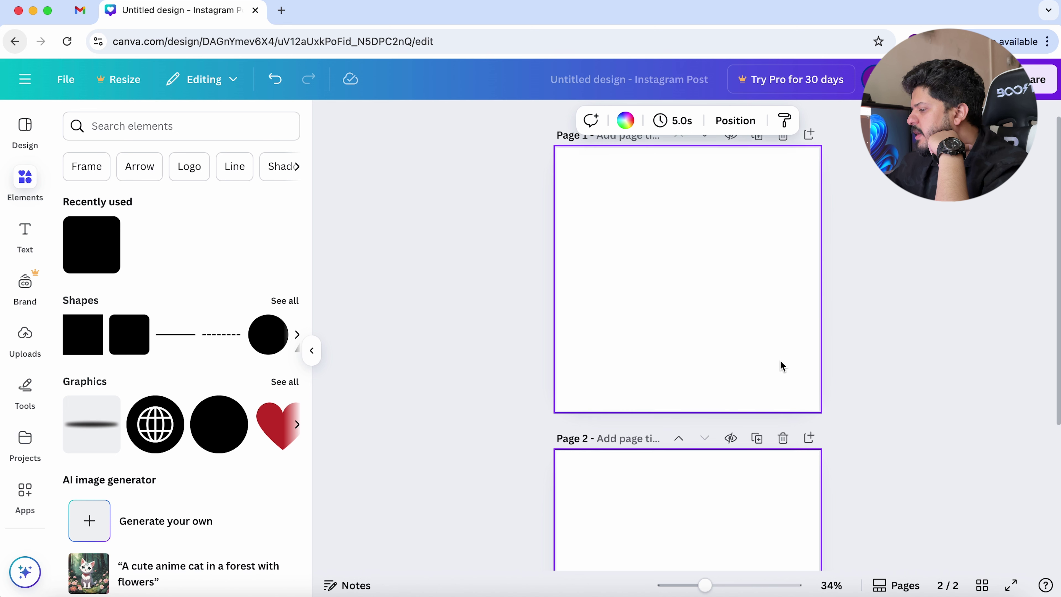
scroll(704, 380, "up", 1)
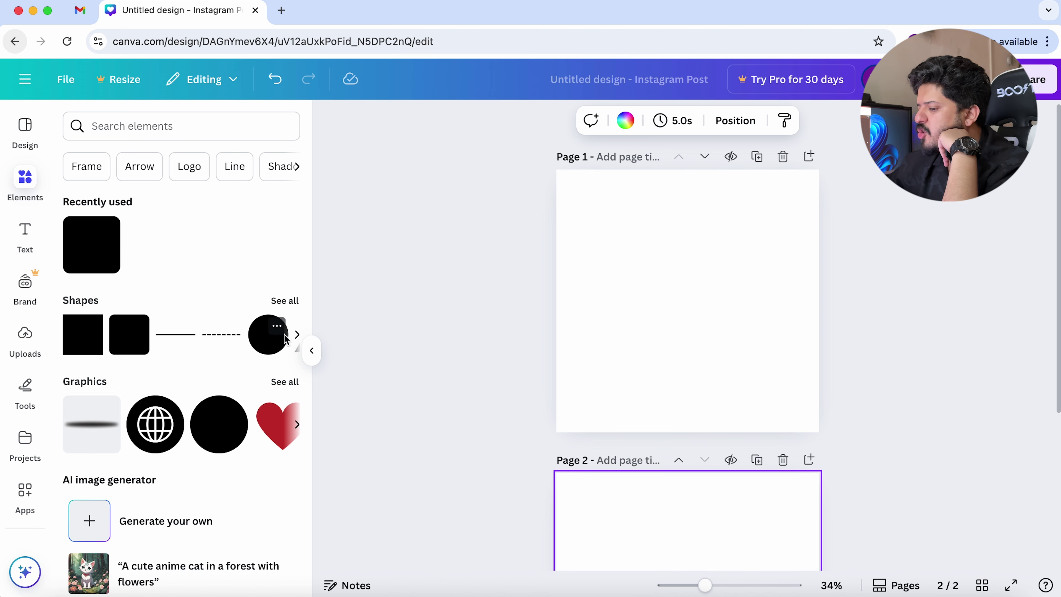
left_click(743, 337)
left_click(283, 340)
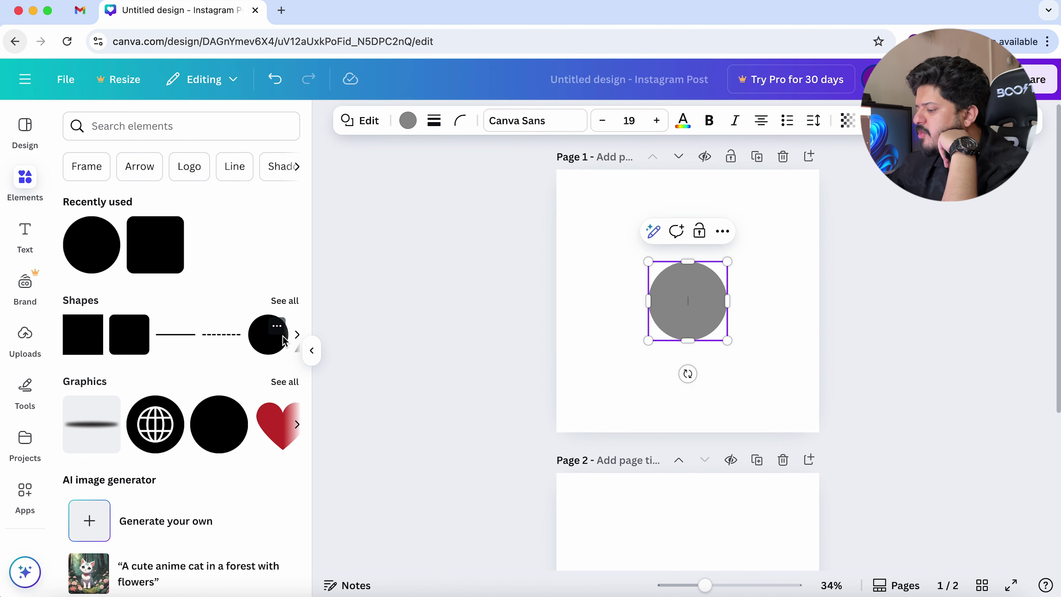
- Add the black globe graphic to page 2 and deselect it
scroll(167, 317, "down", 5)
left_click(646, 512)
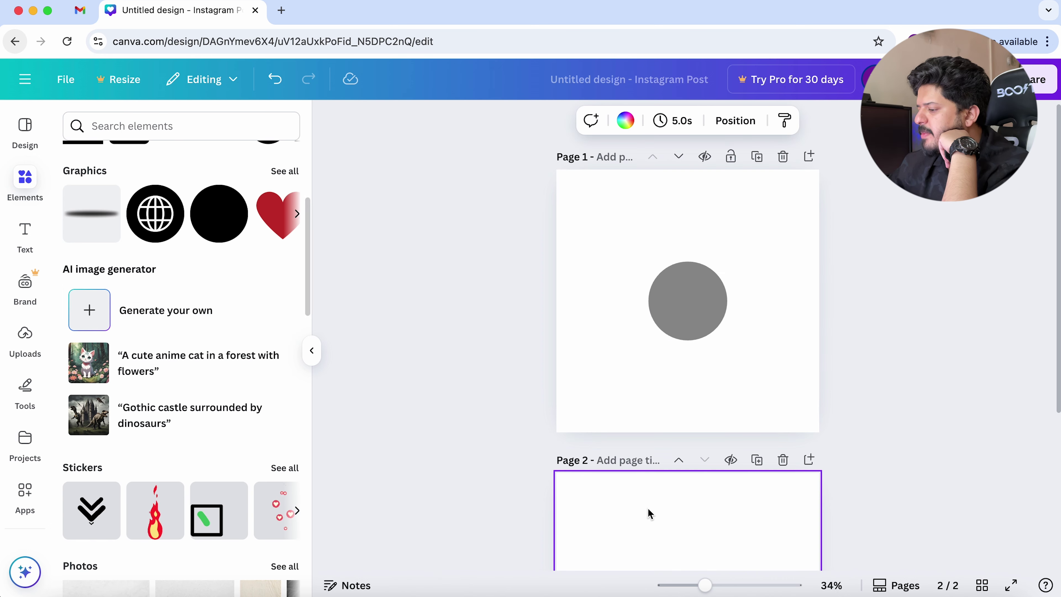
scroll(647, 512, "down", 5)
left_click(155, 213)
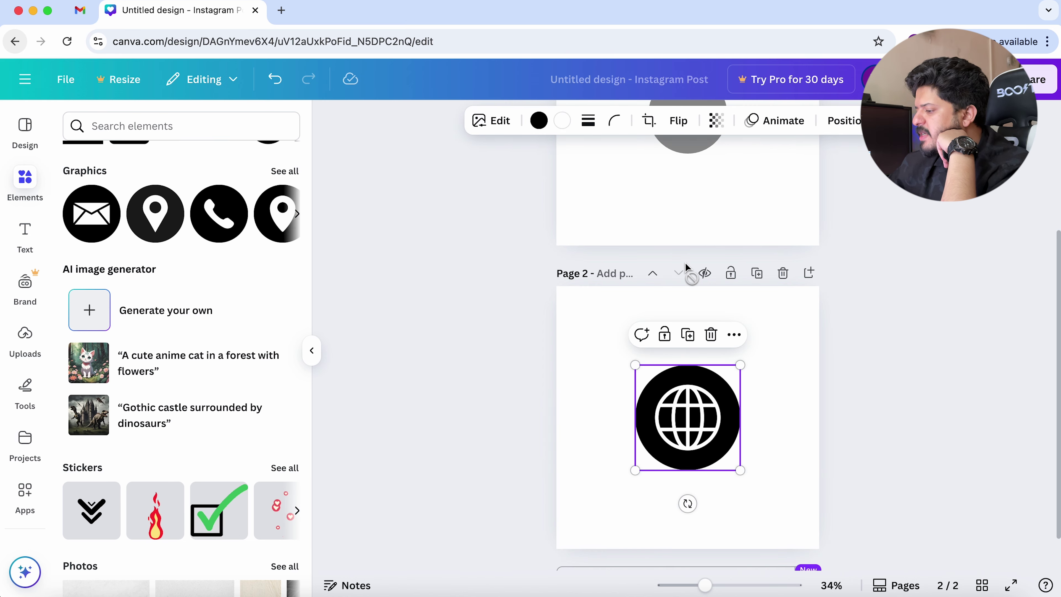
scroll(685, 262, "up", 5)
left_click(854, 287)
- Move the page with the grey circle down one position, below the globe page, and review the new page order
scroll(731, 292, "down", 5)
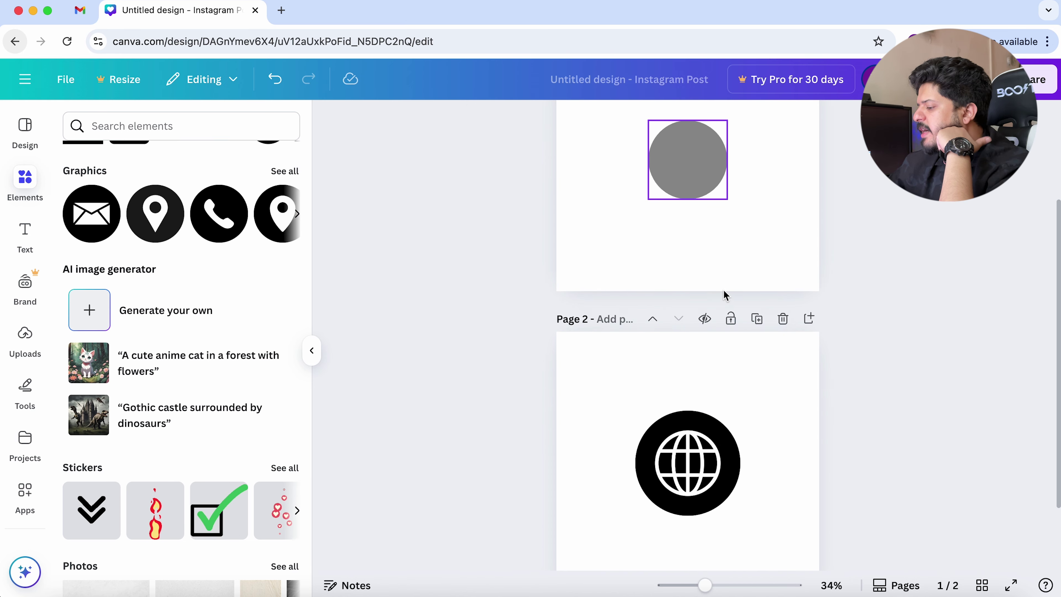
scroll(805, 440, "up", 5)
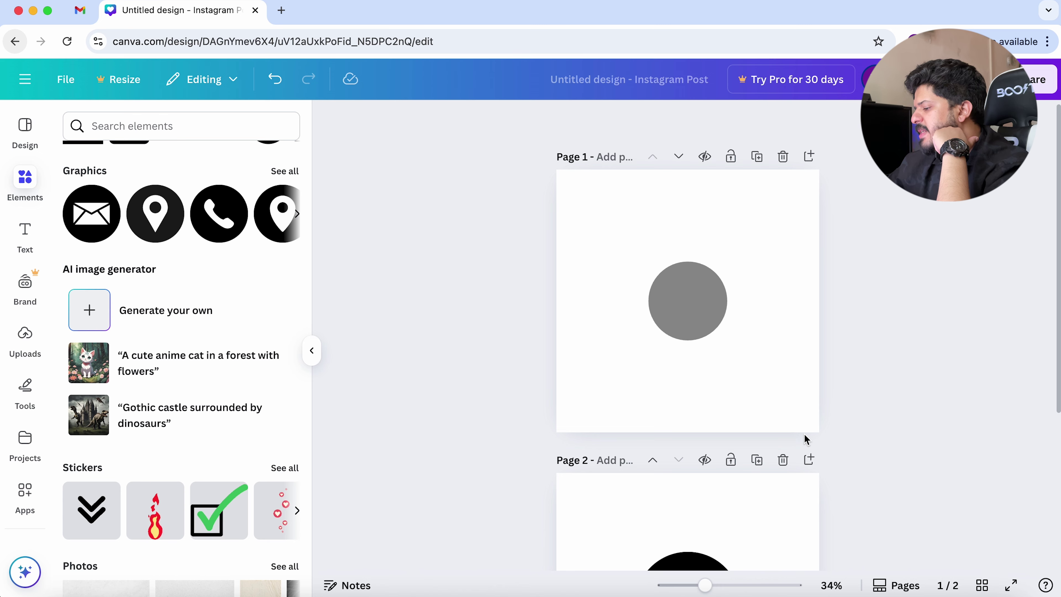
scroll(793, 418, "down", 3)
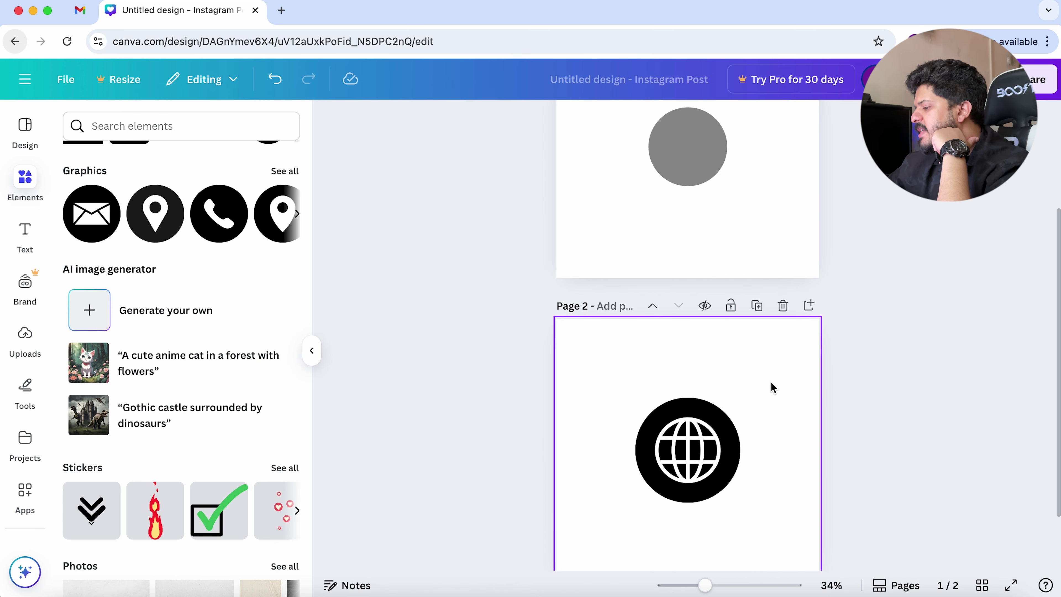
scroll(708, 192, "down", 2)
scroll(710, 197, "up", 3)
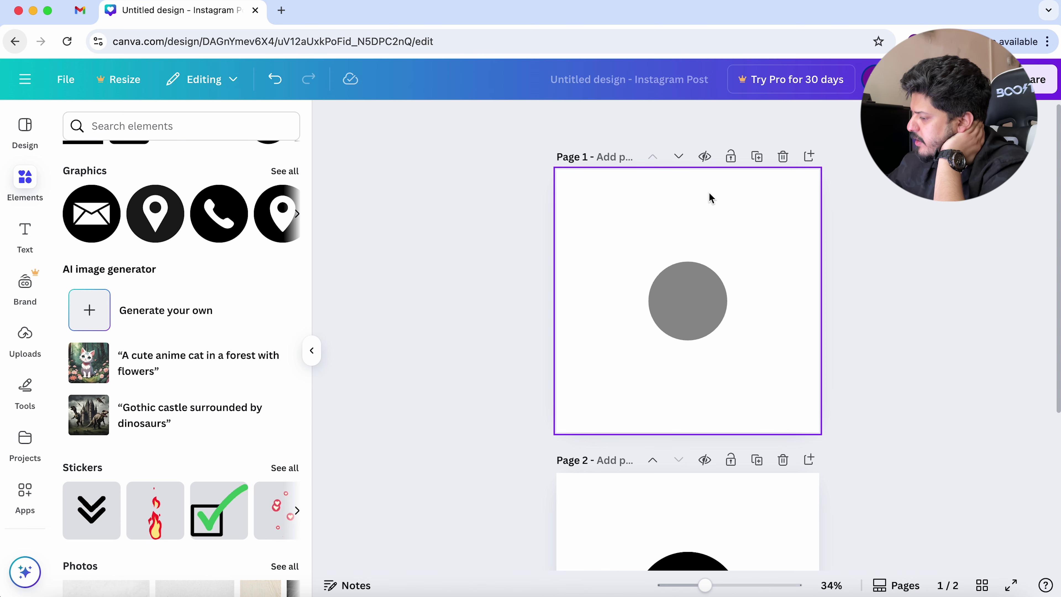
left_click(680, 156)
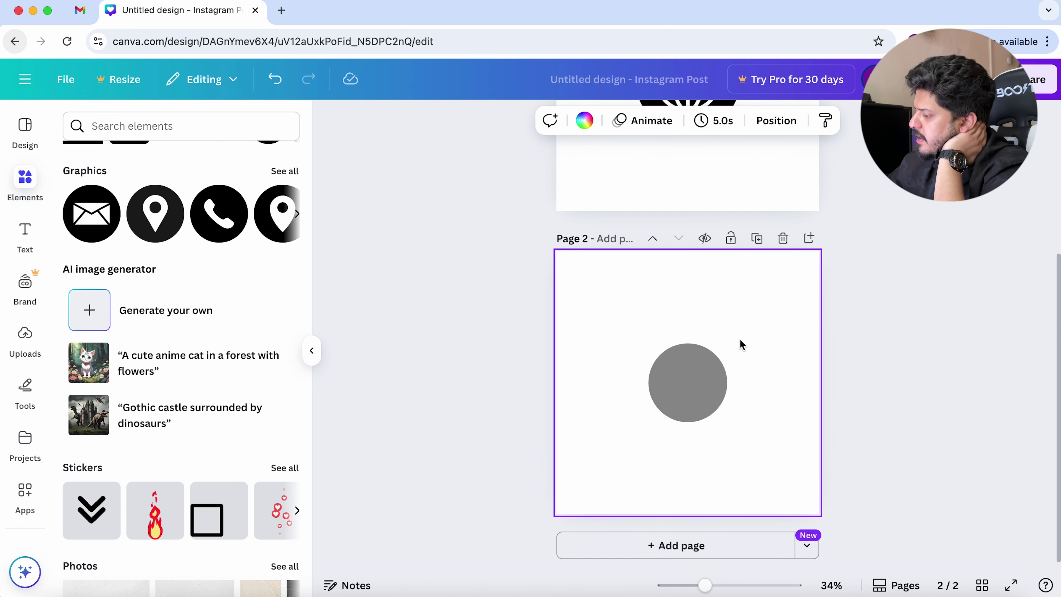
scroll(740, 344, "up", 5)
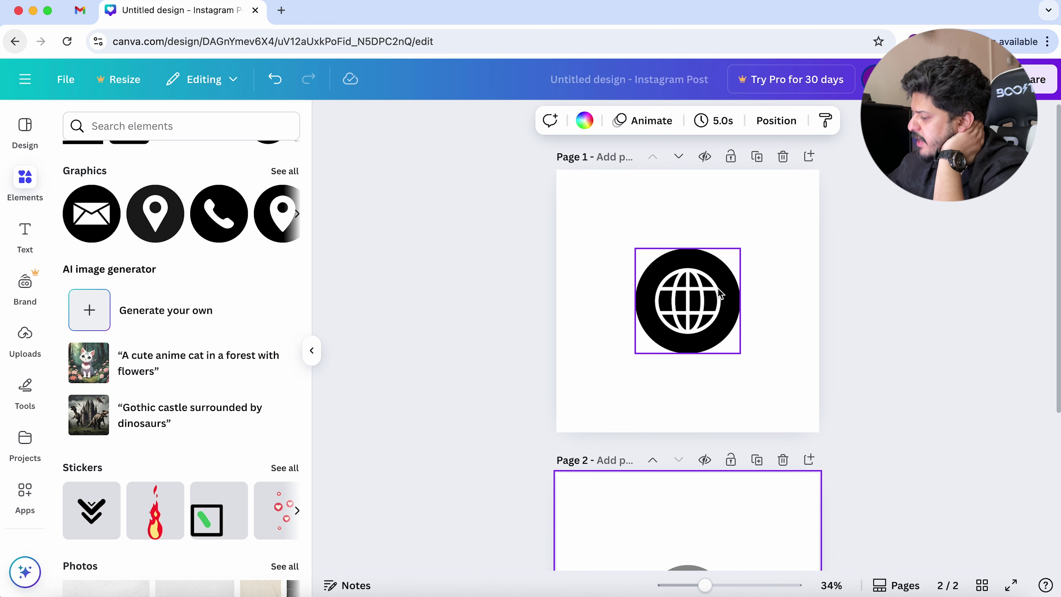
scroll(719, 293, "down", 1)
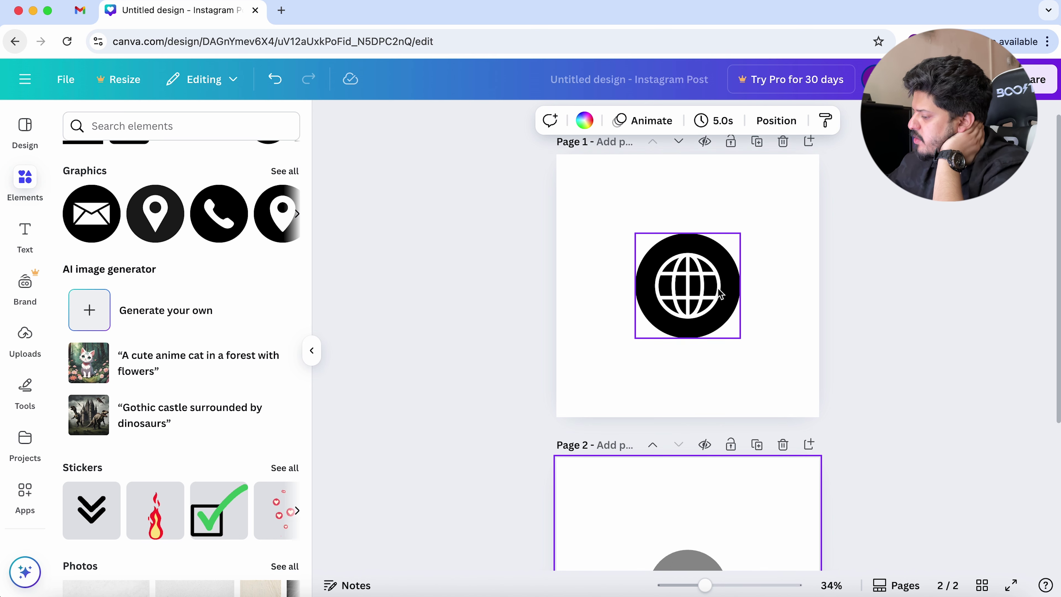
scroll(718, 292, "down", 10)
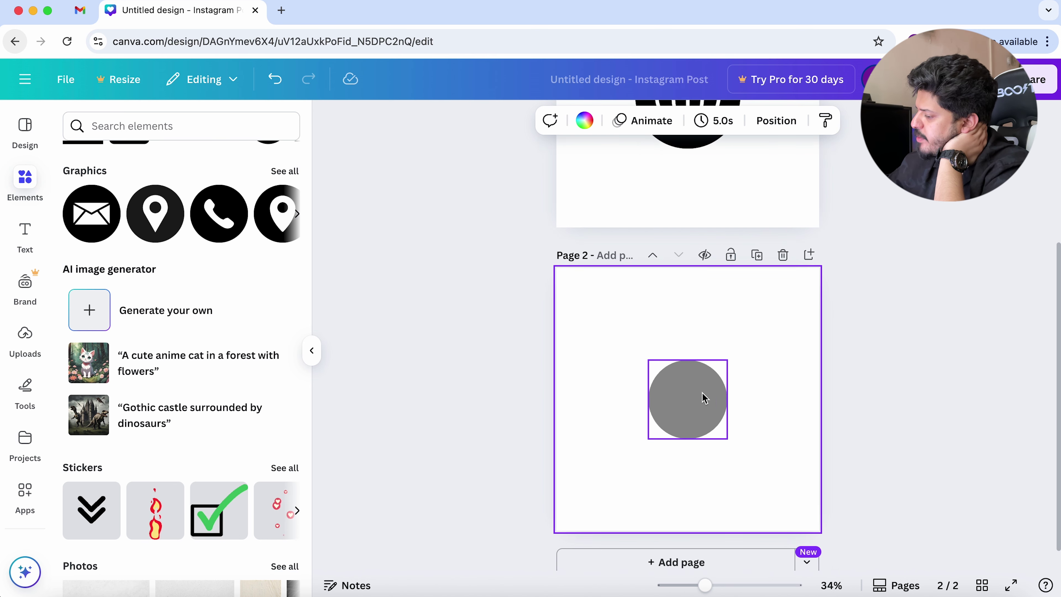